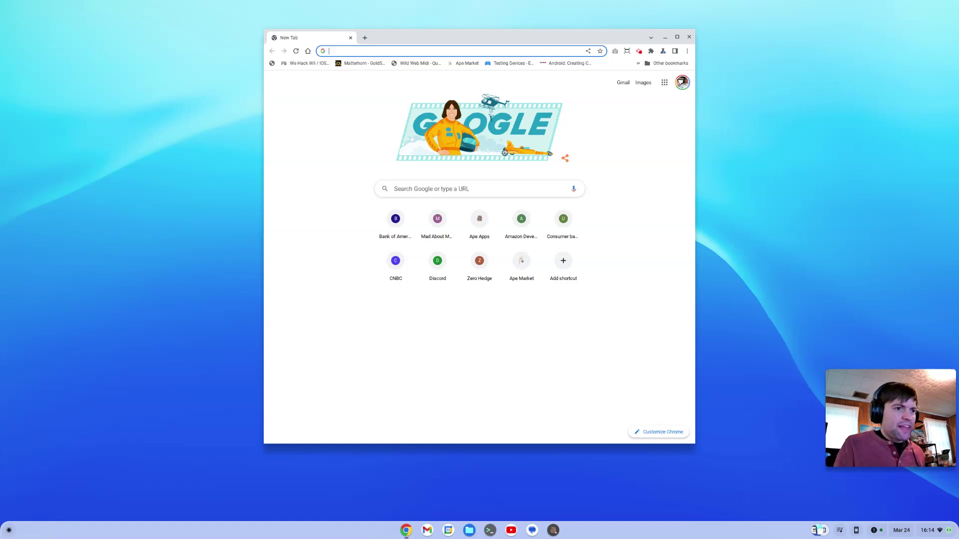
- Examine the coloring of the app launcher and the quick settings, moving the browser window to different spots on the desktop
left_click(9, 532)
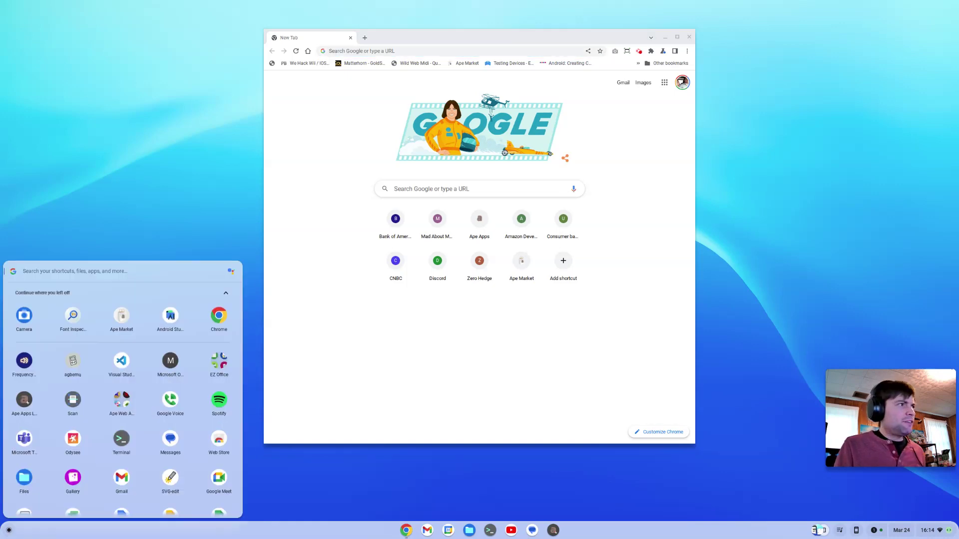
left_click(9, 531)
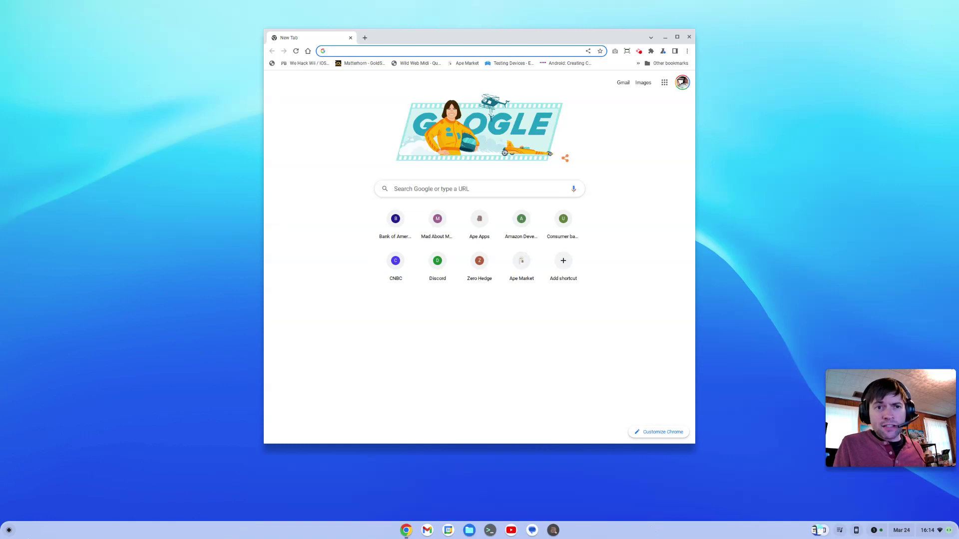
left_click_drag(430, 40, 166, 118)
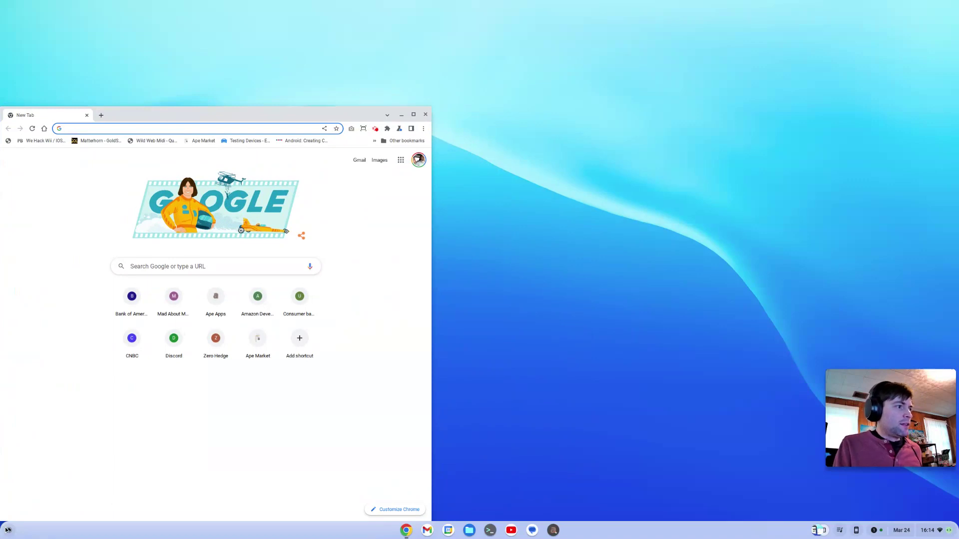
left_click(8, 530)
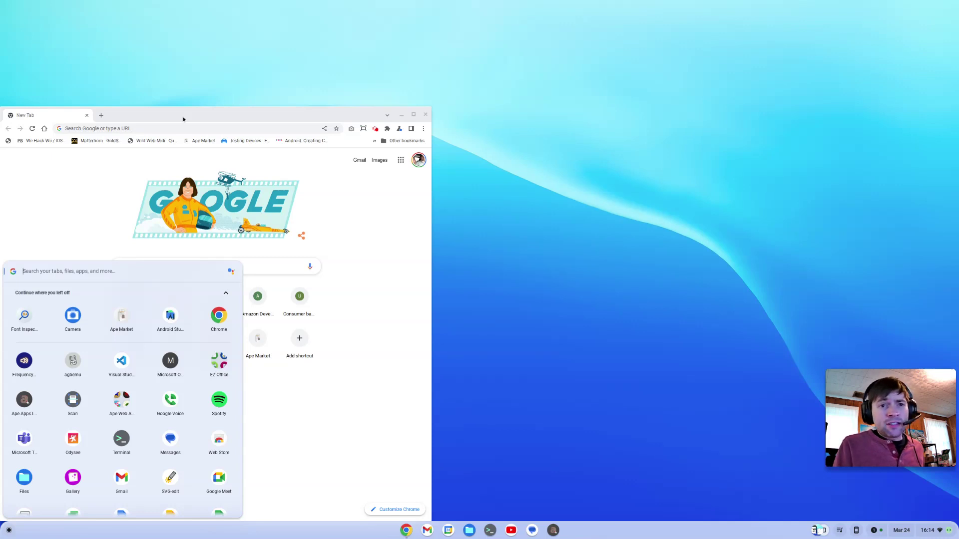
left_click_drag(236, 115, 406, 84)
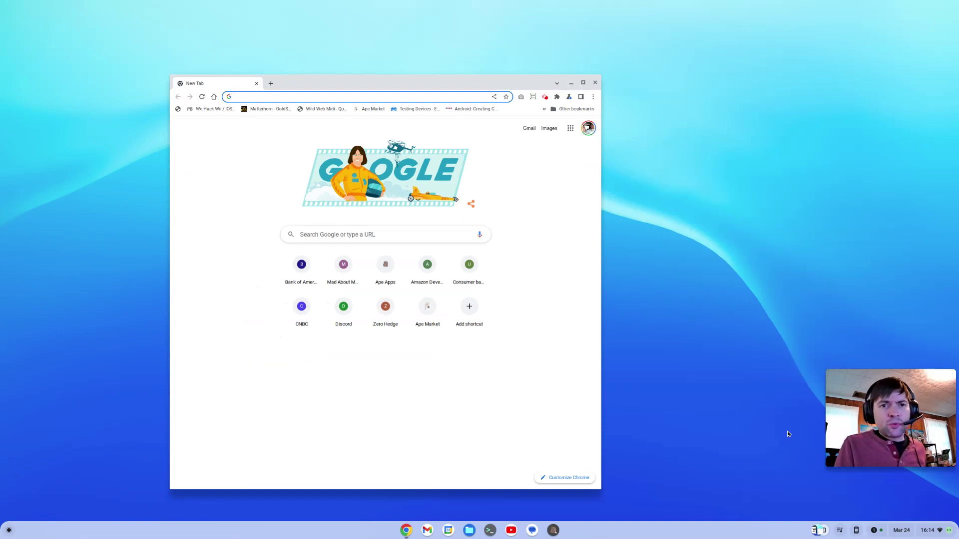
left_click(930, 533)
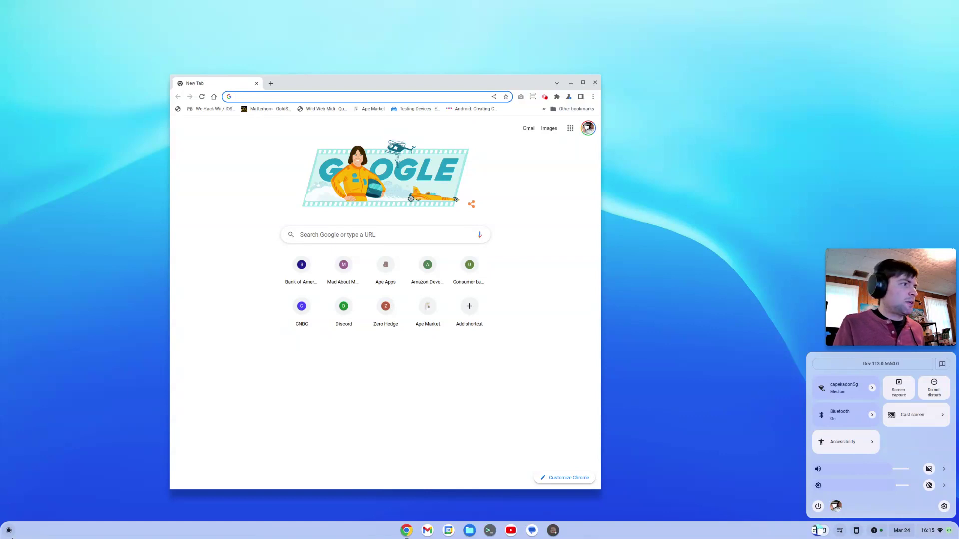
left_click(9, 531)
left_click(349, 349)
- Open the experiments page at chrome://flags
left_click(405, 100)
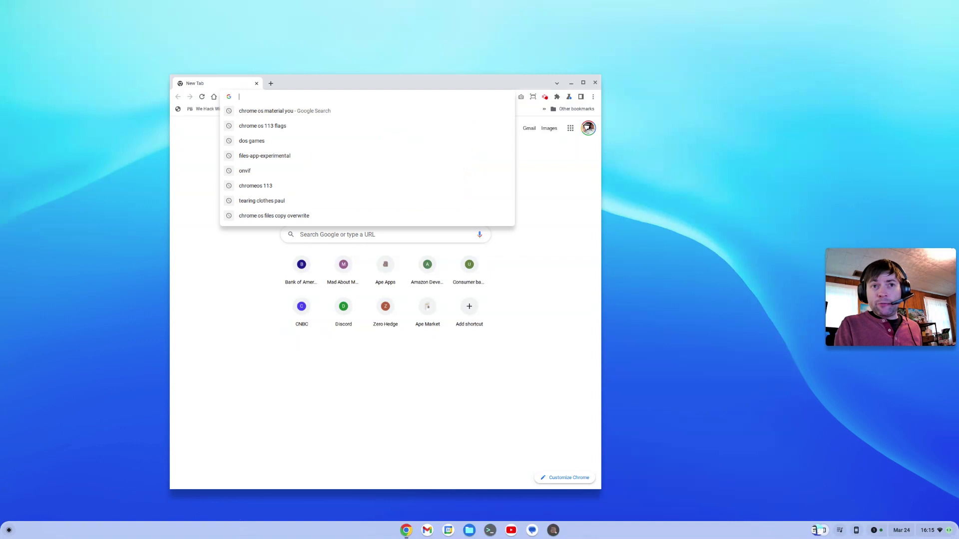
type("chrome:")
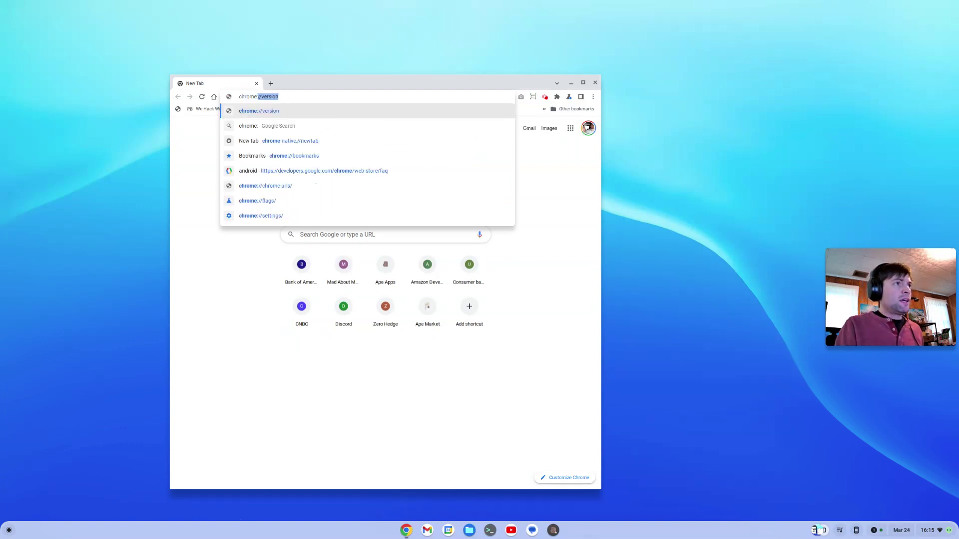
type("//flags")
key("Return")
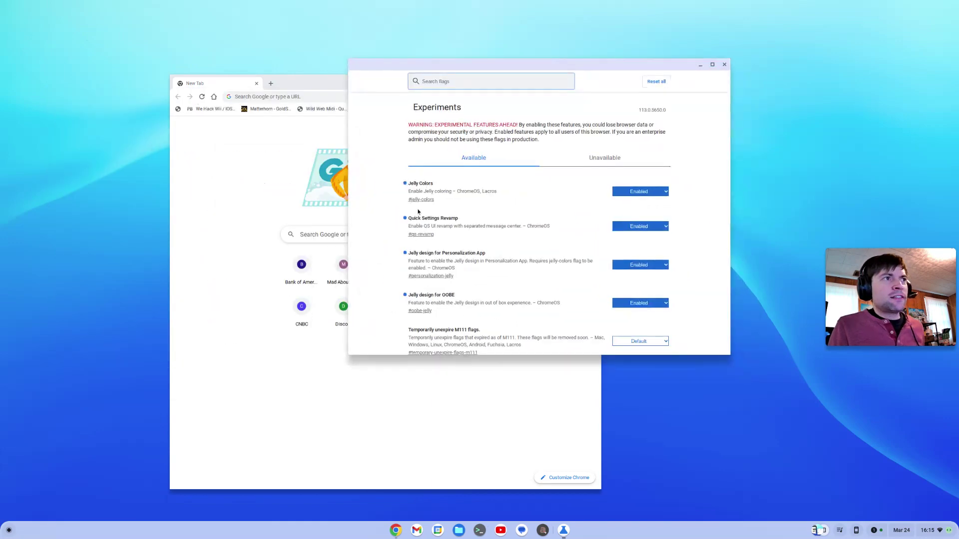
- Highlight the Jelly design flags for the Personalization App and OOBE, and view the quick settings
left_click_drag(409, 253, 465, 253)
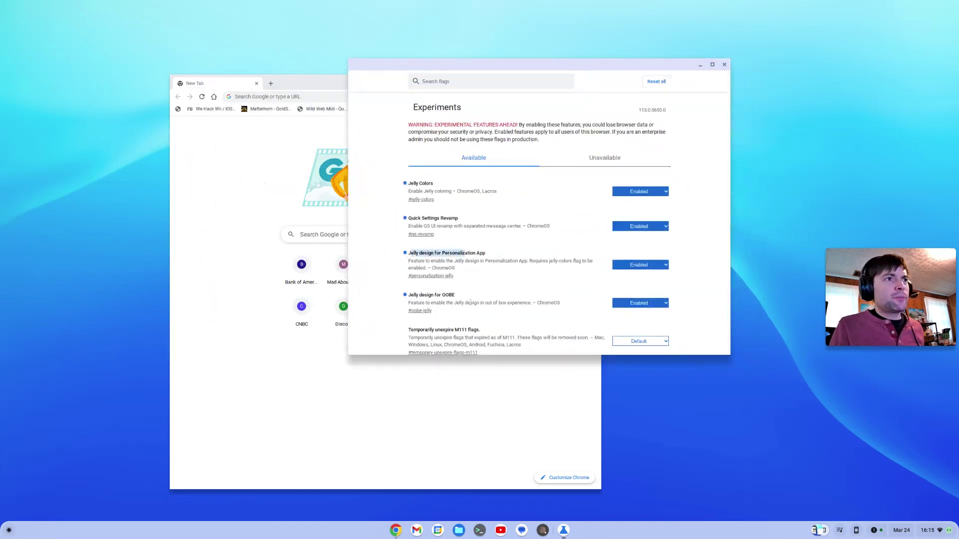
left_click_drag(409, 295, 457, 298)
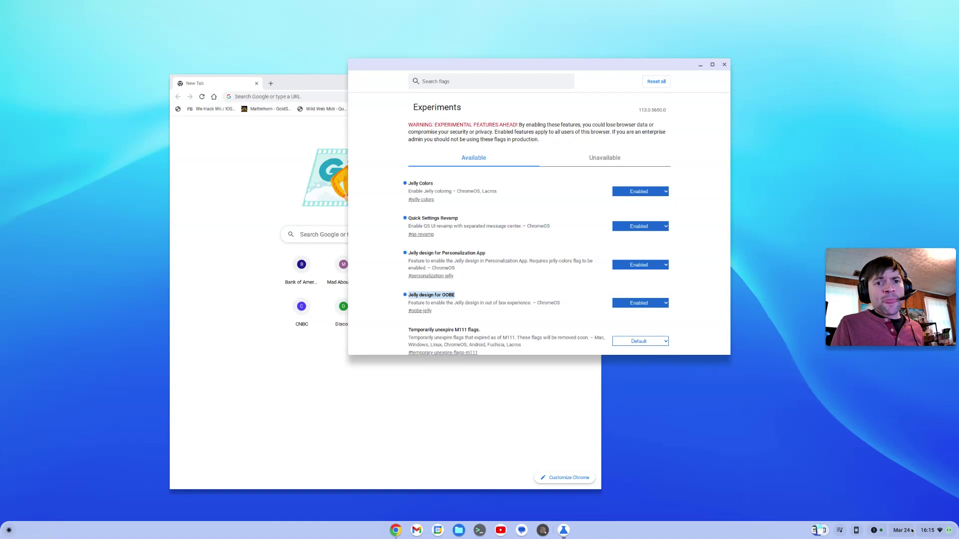
left_click(929, 530)
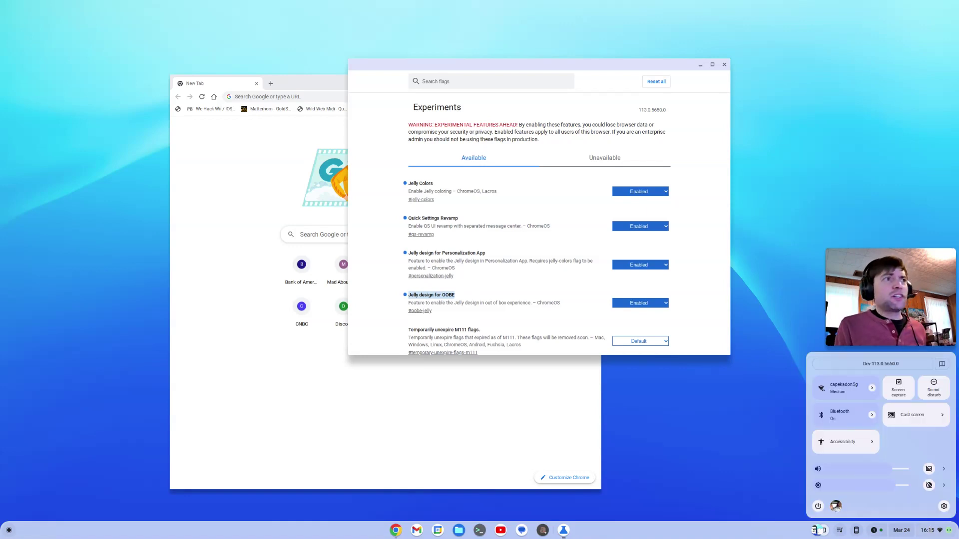
left_click(514, 429)
- Move the browser window aside, open the Files app and reposition its window across the desktop to compare the title bars
left_click_drag(537, 89, 406, 59)
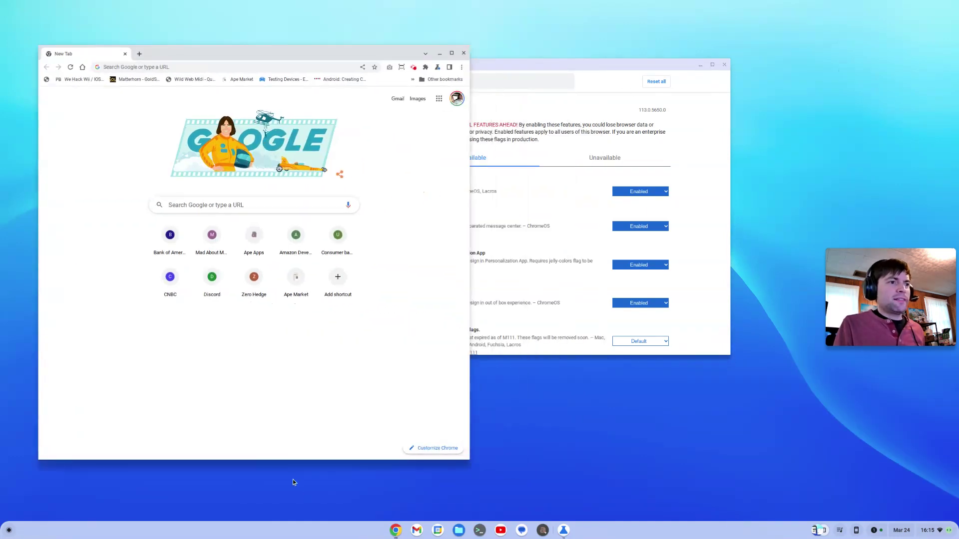
left_click(459, 530)
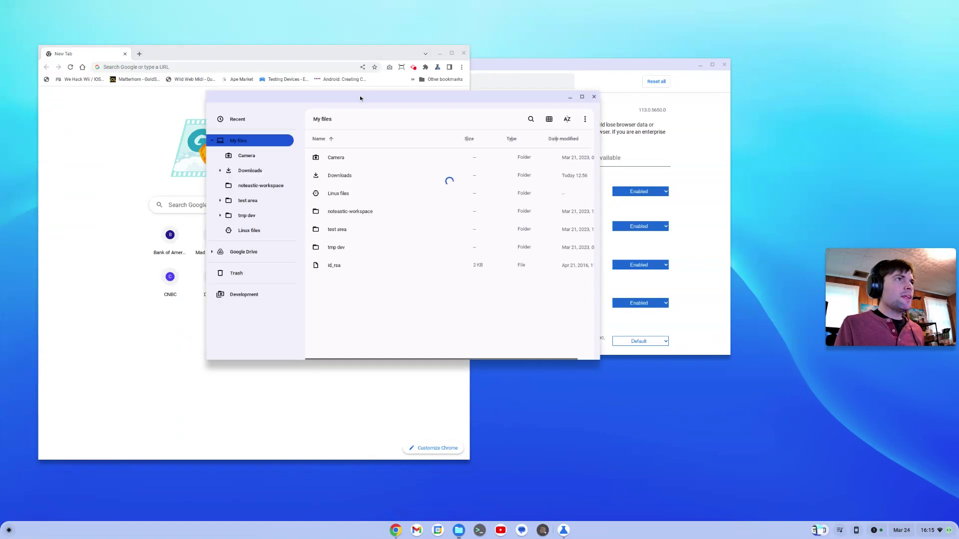
left_click_drag(360, 98, 480, 179)
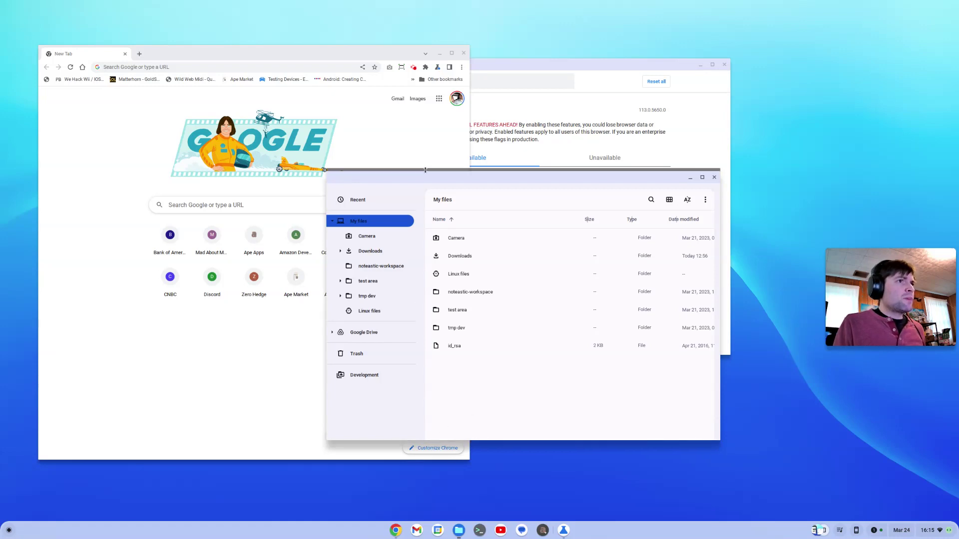
left_click_drag(428, 179, 466, 43)
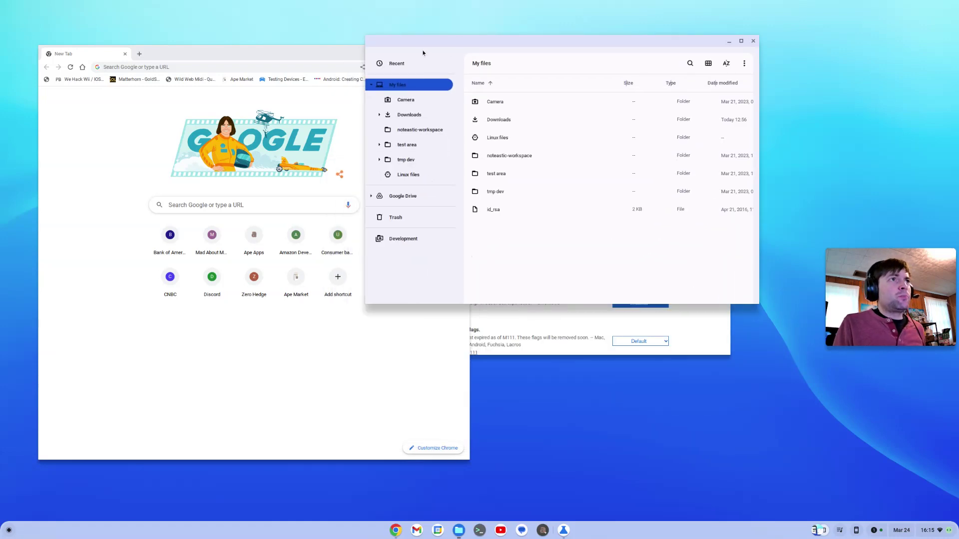
left_click_drag(692, 47, 693, 108)
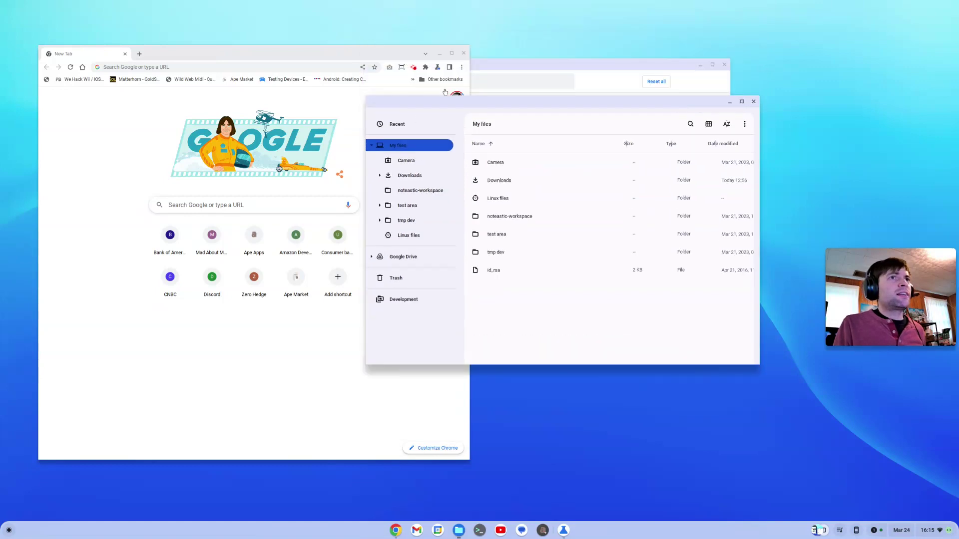
left_click_drag(567, 110, 594, 180)
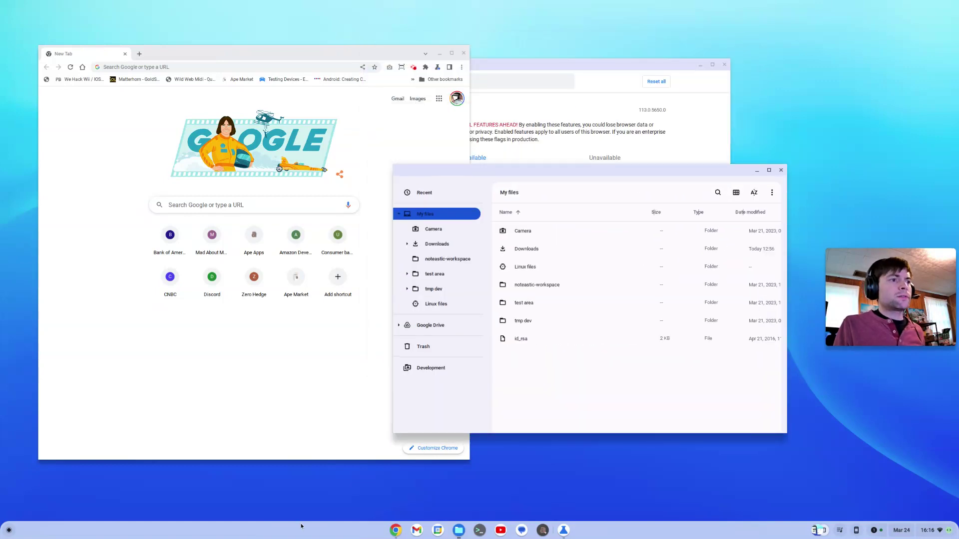
- Open the wallpaper and style settings from the desktop, move the window aside and inspect the theme color options
right_click(606, 34)
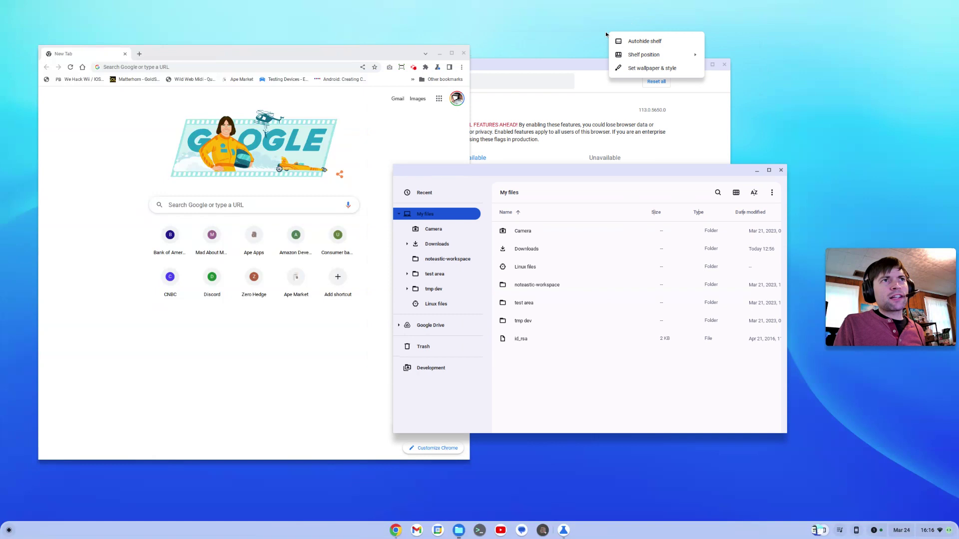
left_click(649, 68)
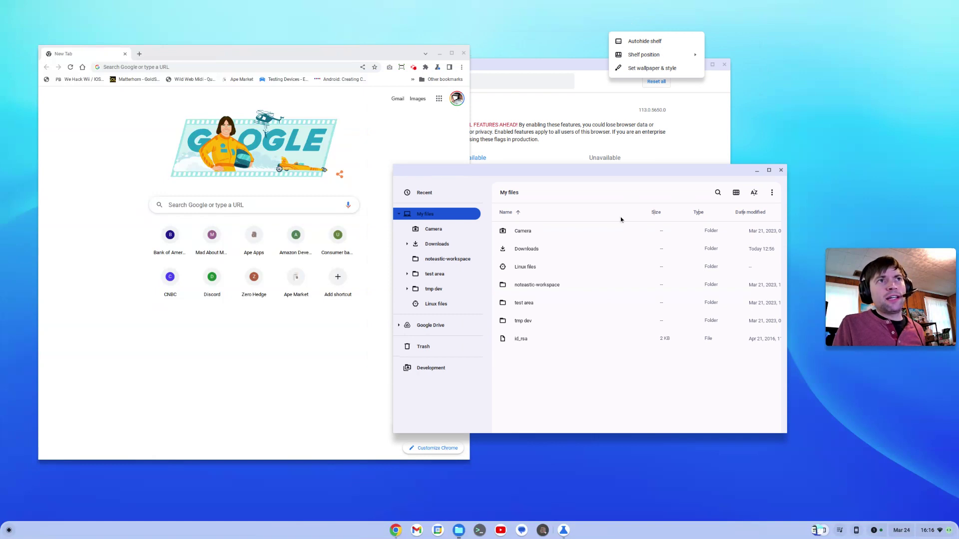
left_click_drag(543, 106, 407, 55)
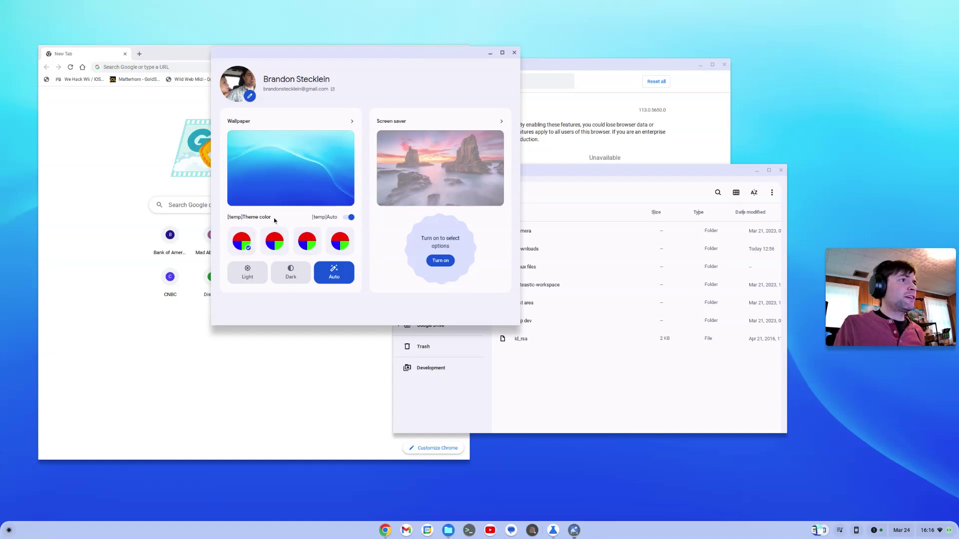
left_click_drag(274, 219, 228, 218)
left_click(231, 217)
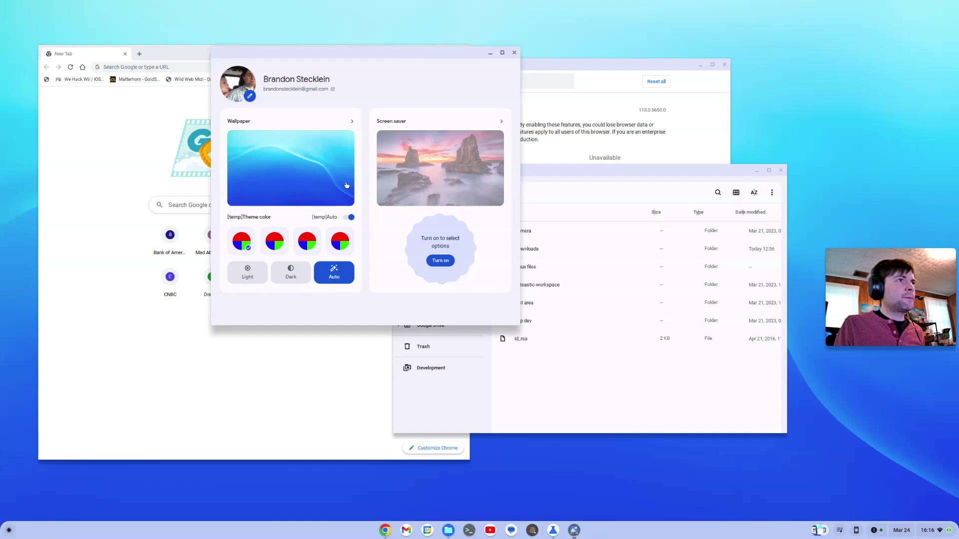
- Set the wallpaper to Purple from the Solid colors collection and move the wallpaper window clear of the Files window
left_click(352, 121)
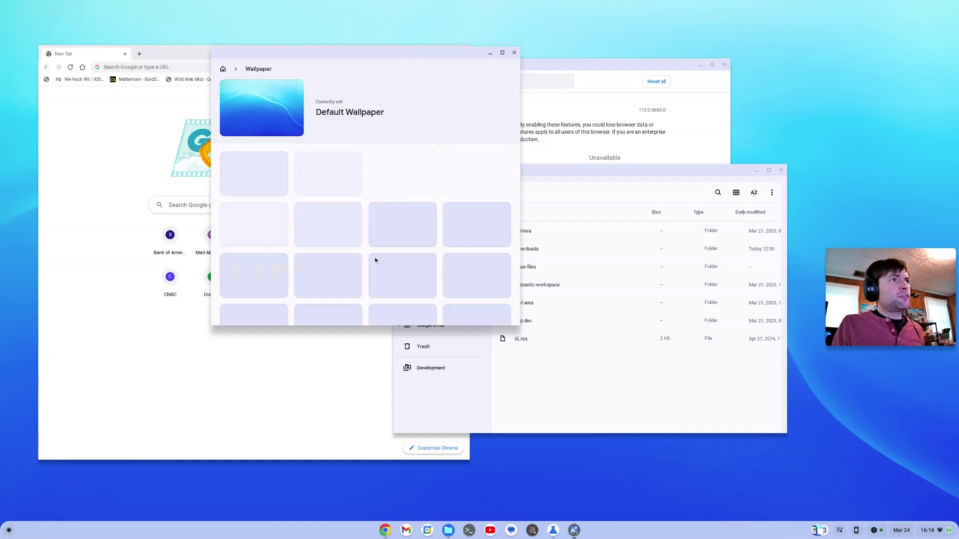
scroll(375, 255, "down", 3)
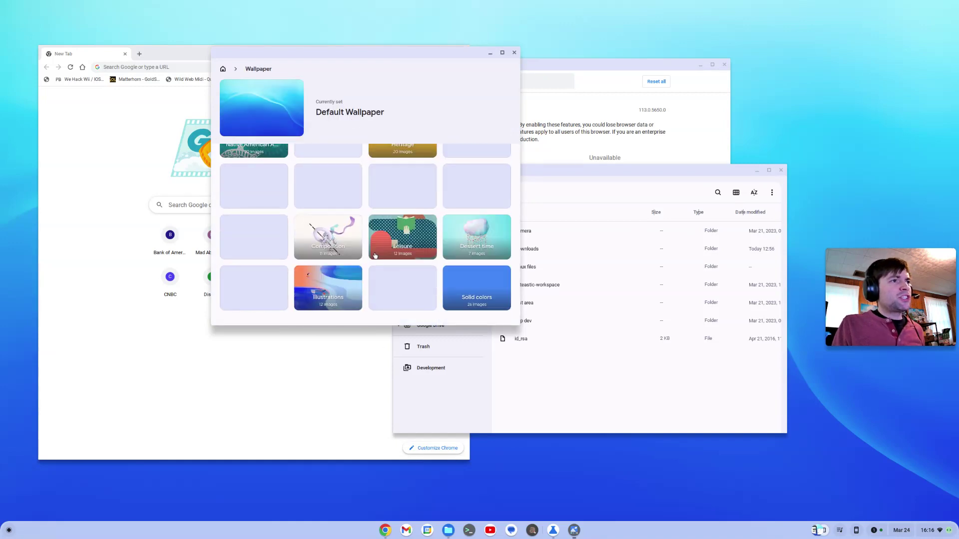
left_click(485, 290)
left_click(344, 232)
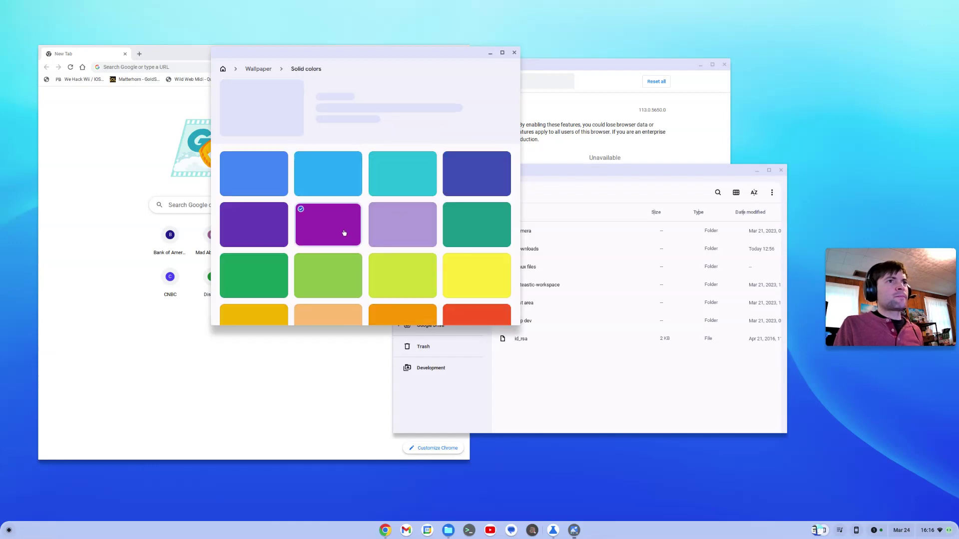
left_click(656, 368)
left_click_drag(348, 248, 255, 221)
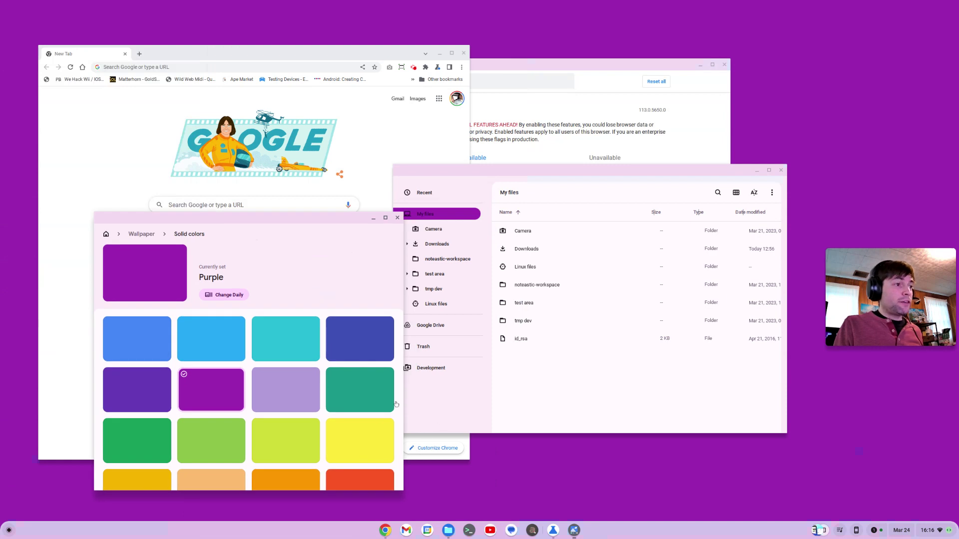
- Change the solid-color wallpaper to Google Green and view the coloring of the quick settings
left_click(148, 450)
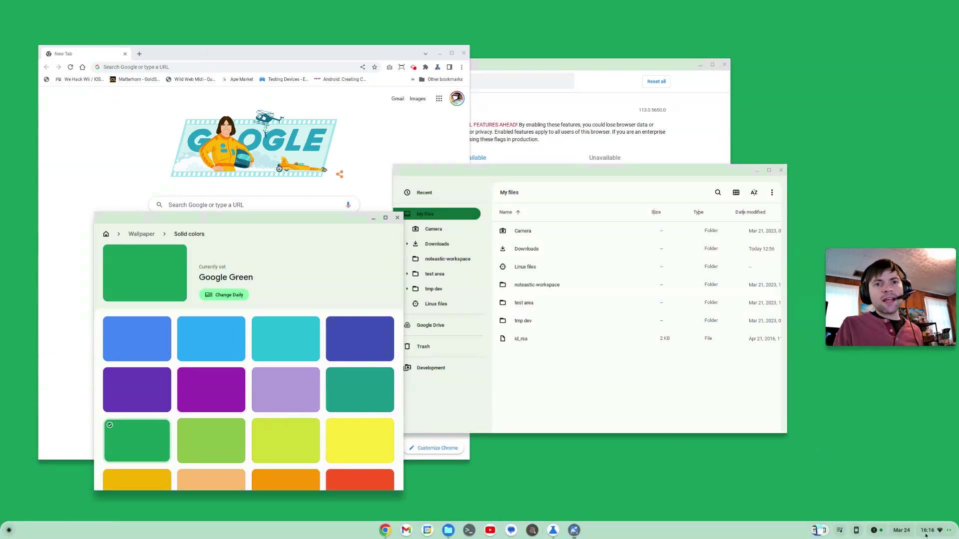
left_click(925, 533)
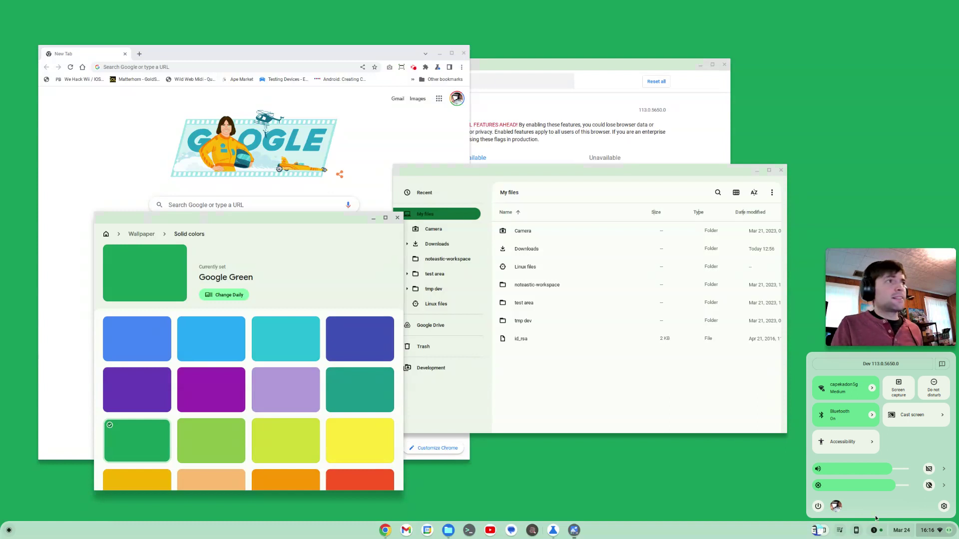
- Bring the flags window forward, spread it and the Files window apart, and view the app launcher
left_click(706, 99)
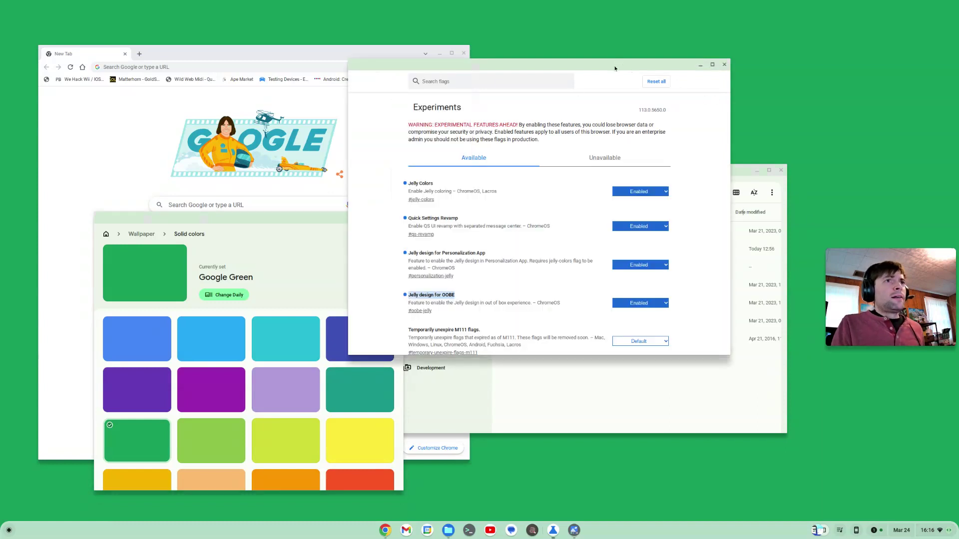
mouse_move(615, 69)
left_mouse_down()
mouse_move(545, 94)
mouse_move(650, 78)
mouse_move(579, 78)
mouse_move(477, 55)
mouse_move(448, 30)
mouse_move(460, 49)
mouse_move(331, 45)
left_mouse_up()
left_click_drag(554, 176, 546, 142)
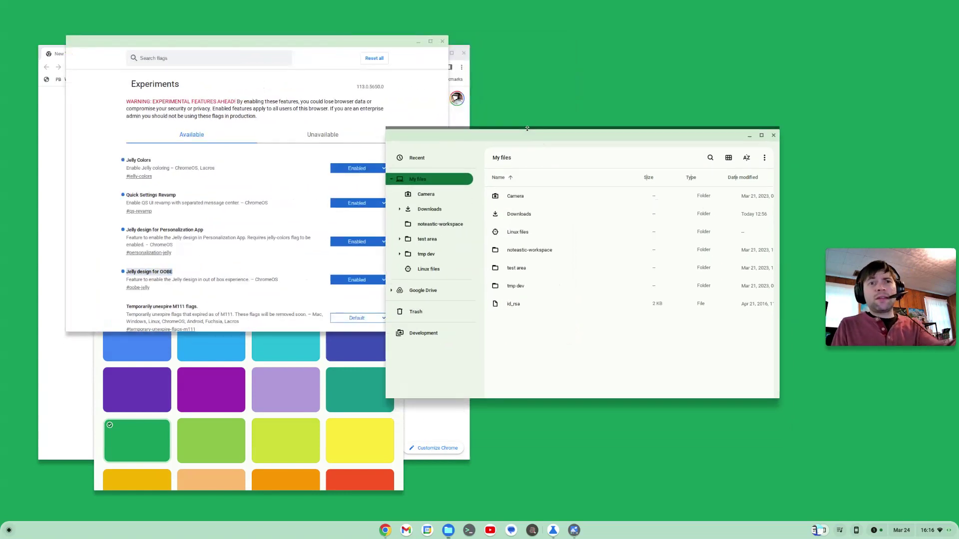
left_click(9, 530)
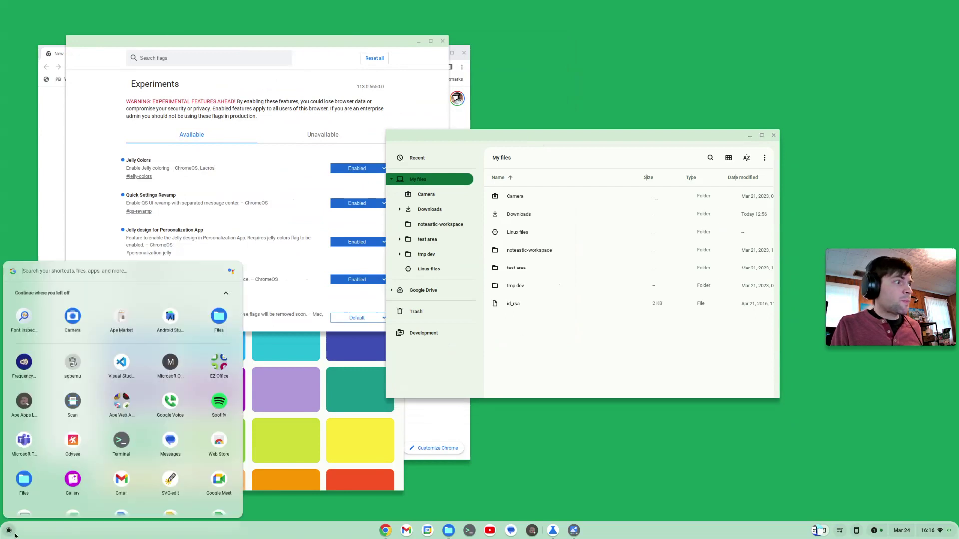
left_click(834, 431)
- Open the system Settings window and arrange it and the Files window so both can be compared
left_click(934, 530)
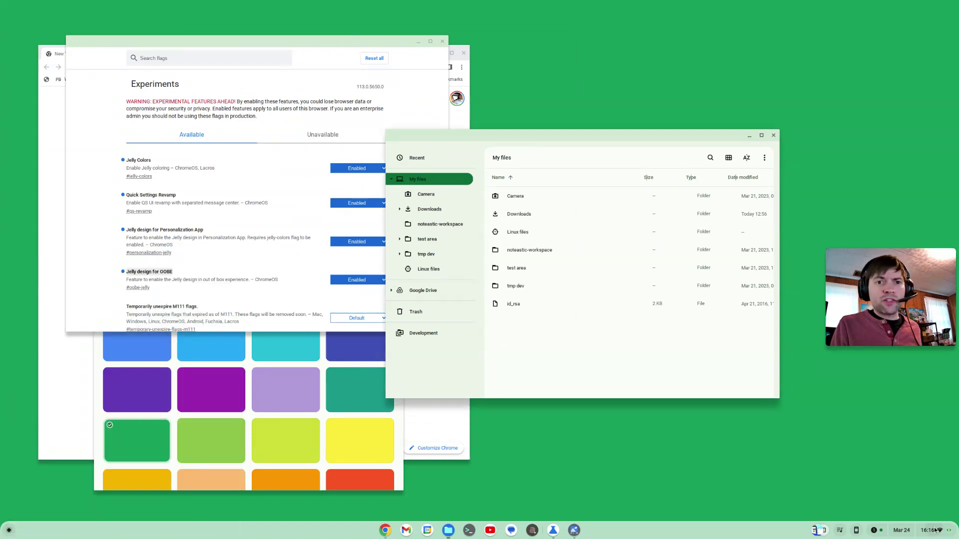
left_click(943, 506)
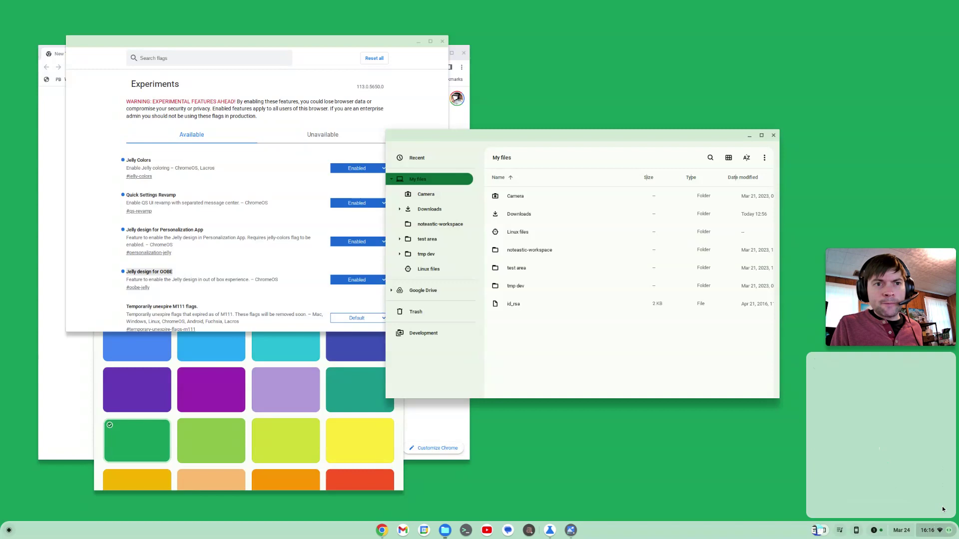
left_click_drag(248, 96, 221, 142)
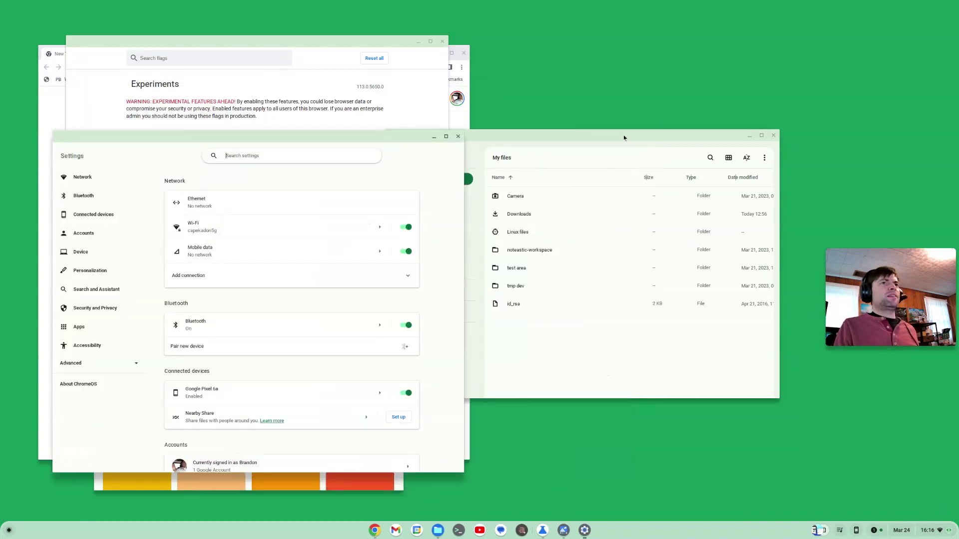
mouse_move(624, 135)
left_mouse_down()
mouse_move(685, 54)
mouse_move(699, 49)
mouse_move(640, 78)
left_mouse_up()
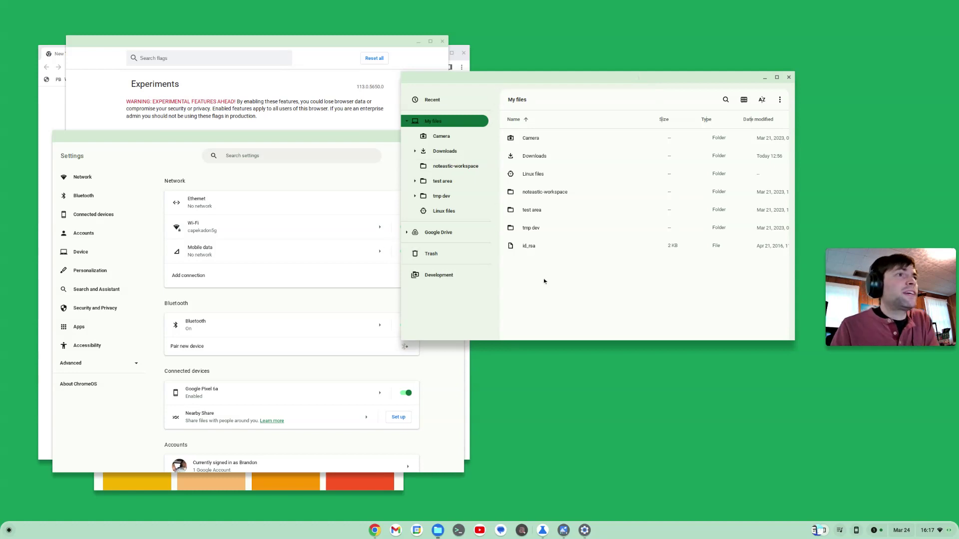
- Move the Files window further over the Settings window and view the coloring of the Files options menu
left_click_drag(480, 79, 444, 89)
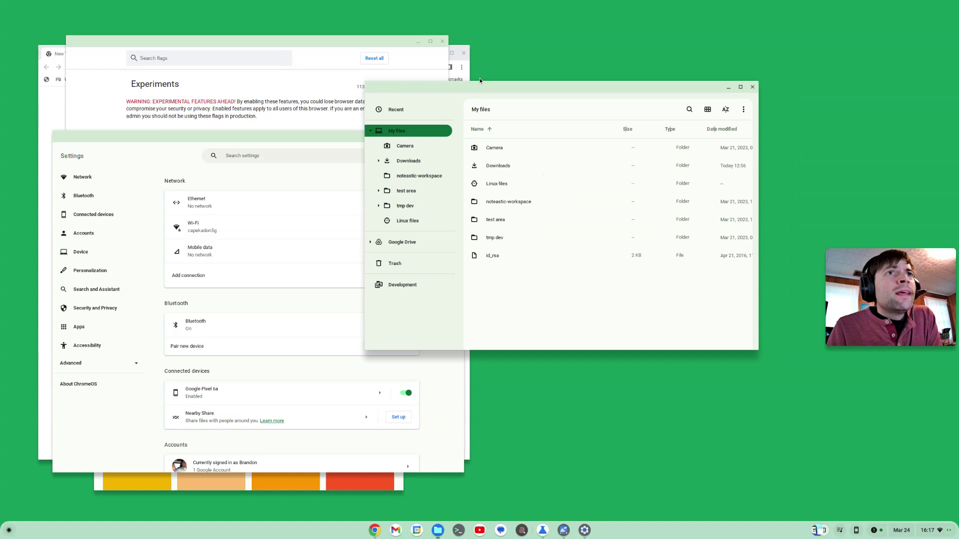
left_click(743, 109)
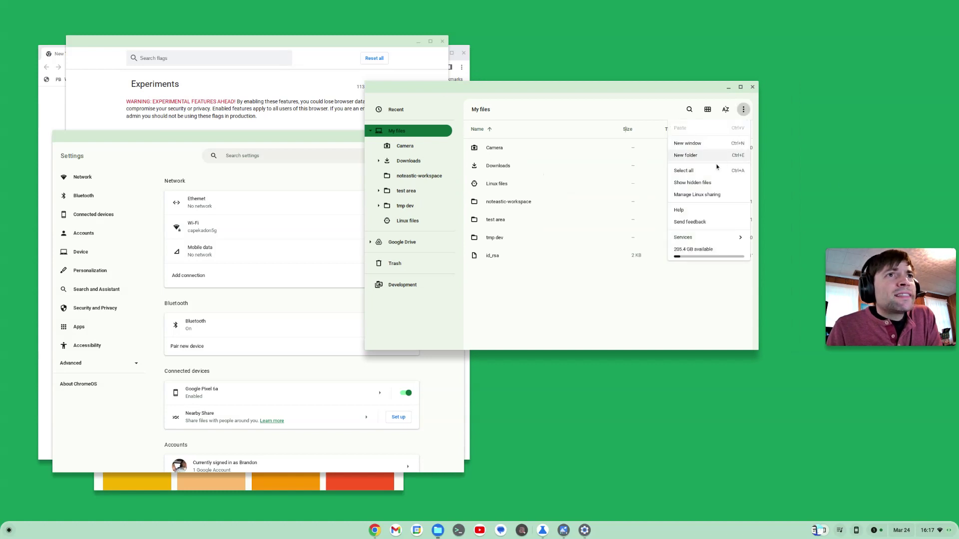
left_click(622, 329)
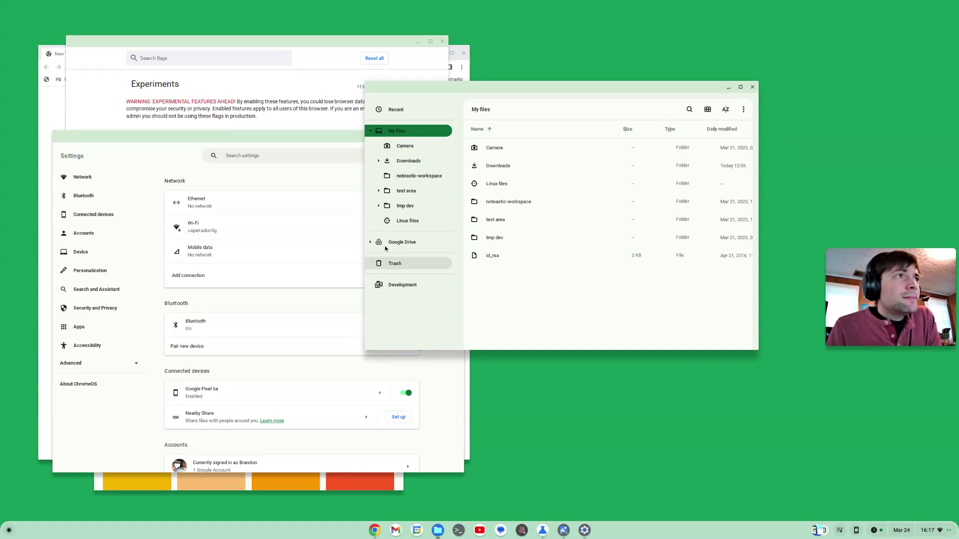
- Move the Files and Settings windows apart until they no longer overlap
mouse_move(439, 84)
left_mouse_down()
mouse_move(474, 78)
mouse_move(414, 73)
mouse_move(440, 98)
left_mouse_up()
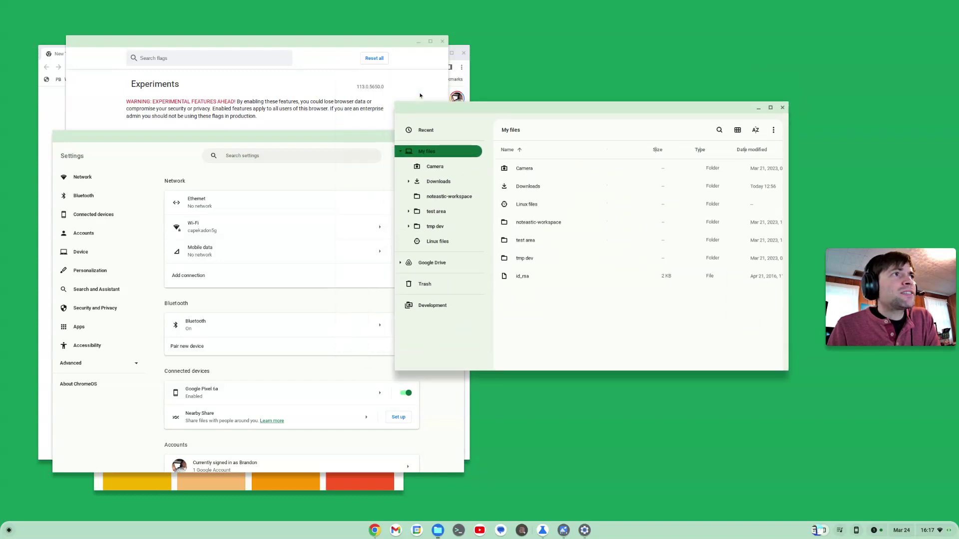
left_click_drag(421, 107, 422, 125)
left_click_drag(709, 128, 694, 131)
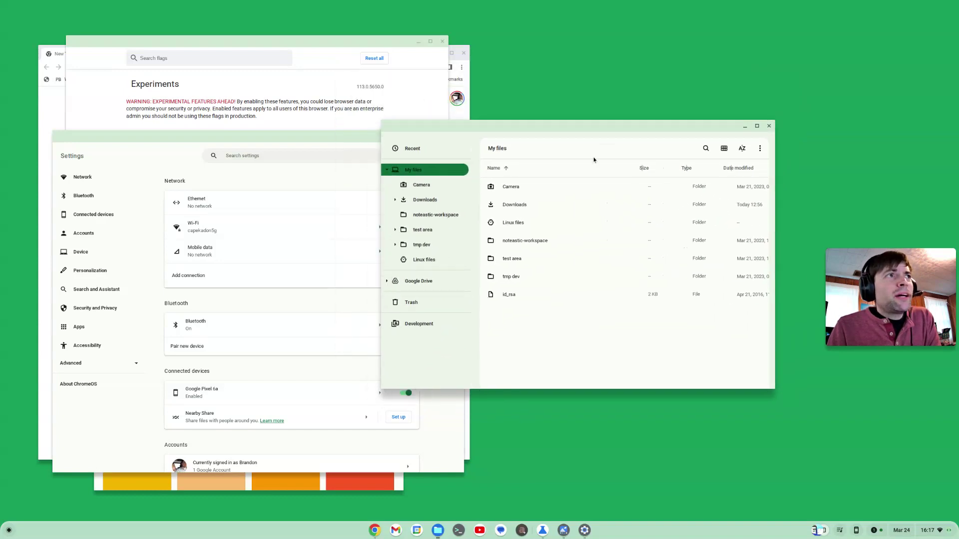
left_click_drag(435, 126, 459, 119)
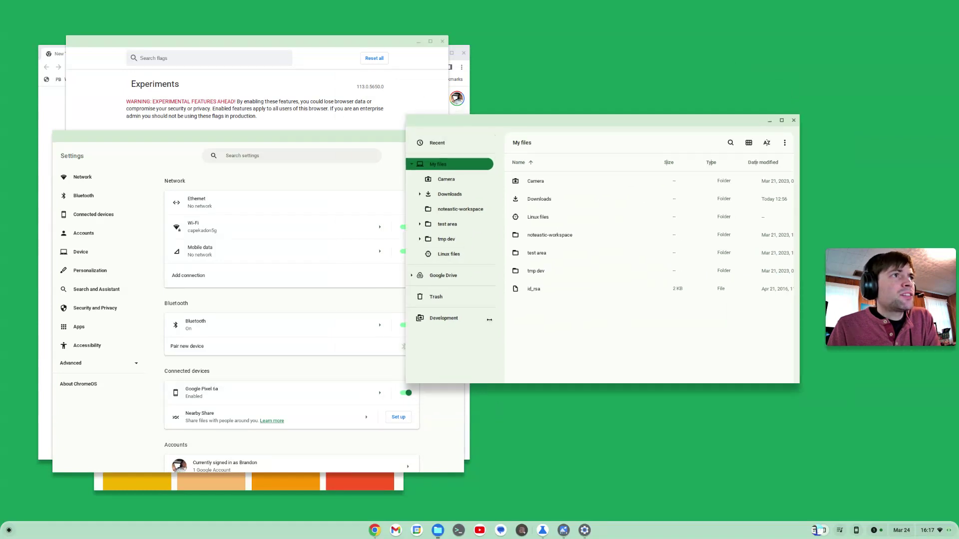
left_click_drag(488, 126, 492, 122)
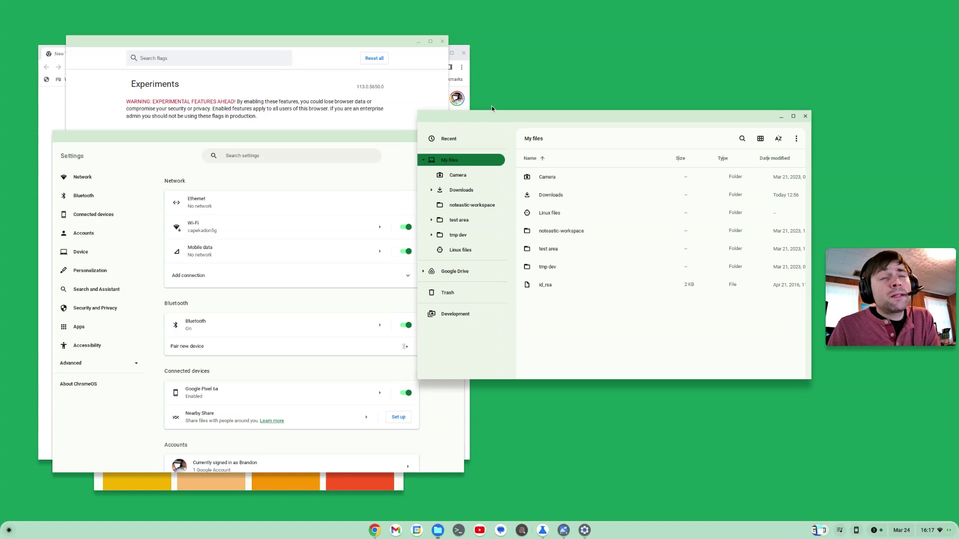
left_click_drag(255, 137, 228, 170)
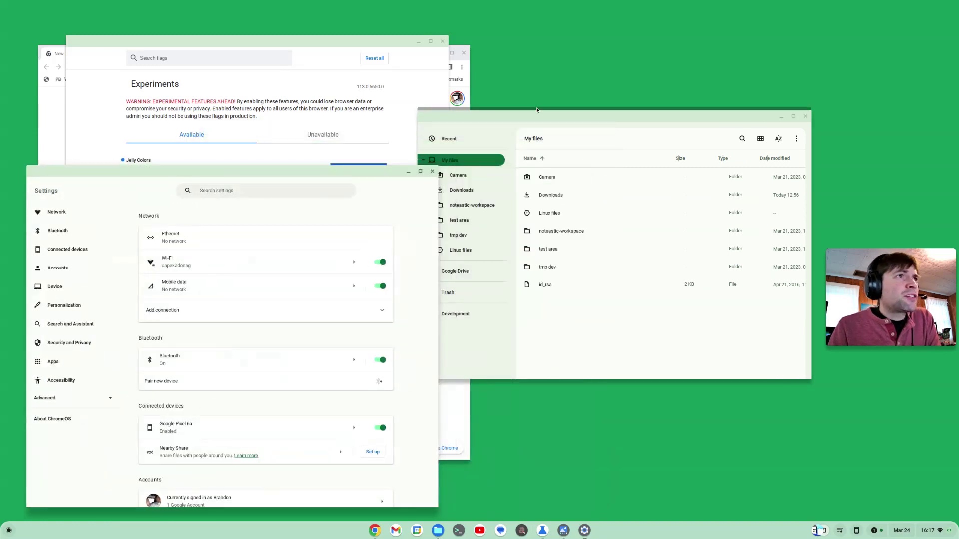
left_click_drag(530, 118, 533, 112)
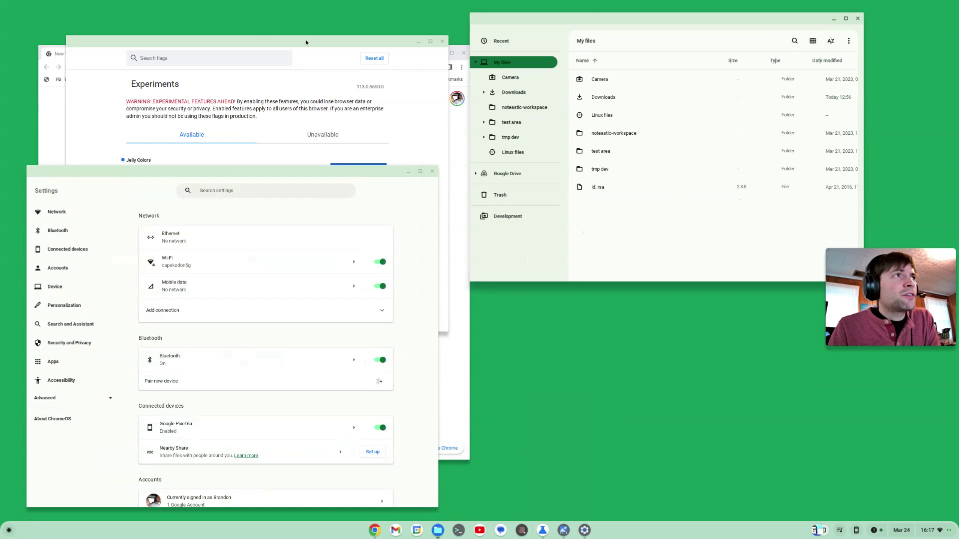
- Bring the flags window forward between the Settings and Files windows, and view the app launcher
left_click_drag(232, 41, 552, 171)
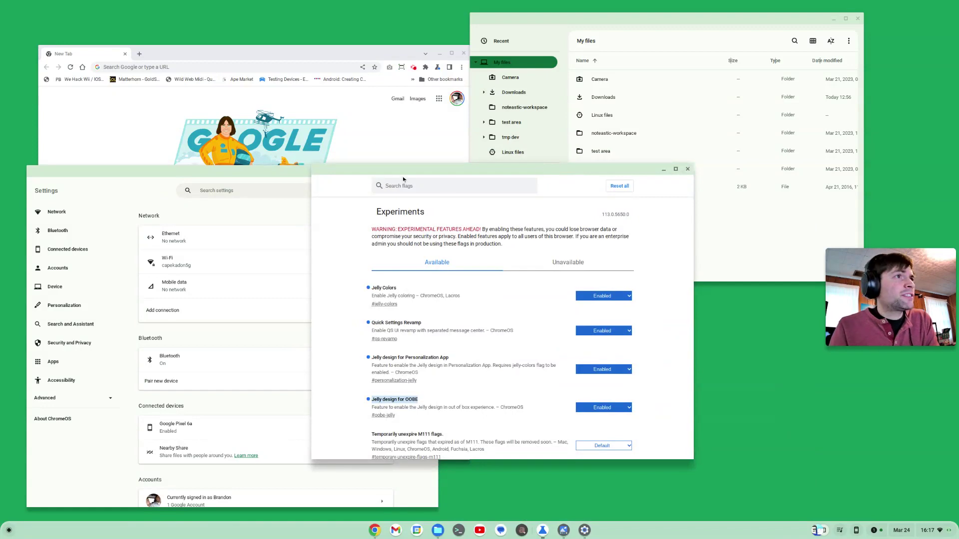
mouse_move(400, 170)
left_mouse_down()
mouse_move(484, 200)
mouse_move(512, 251)
mouse_move(518, 307)
mouse_move(385, 156)
left_mouse_up()
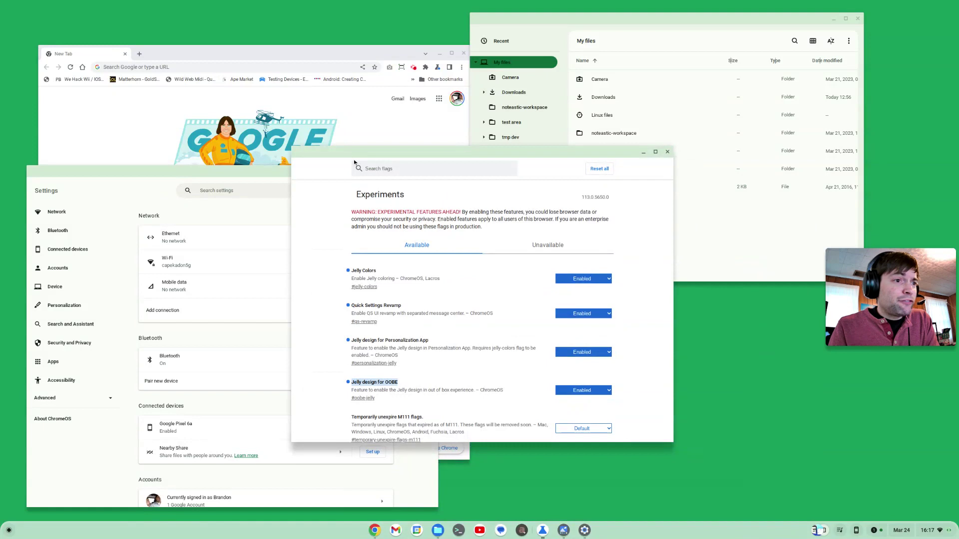
left_click_drag(415, 157, 394, 77)
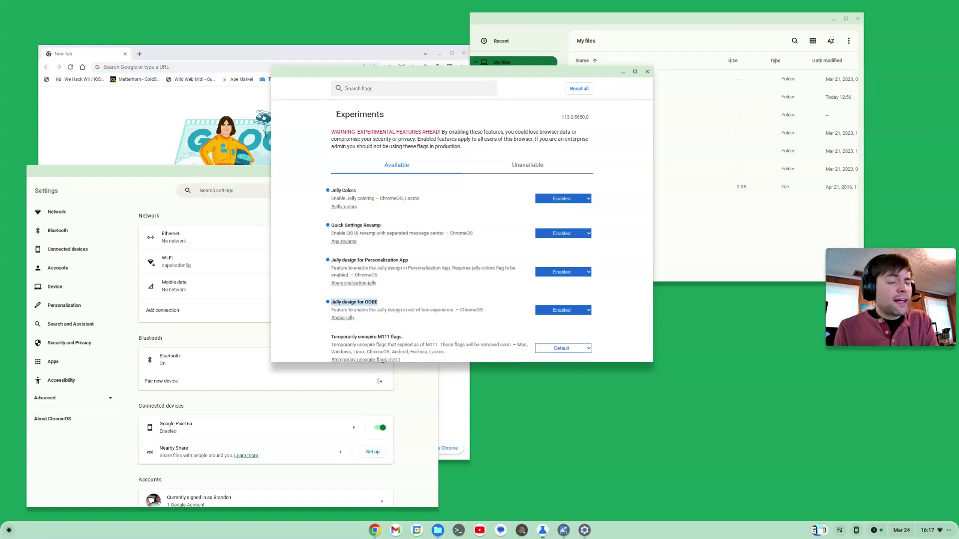
left_click(7, 531)
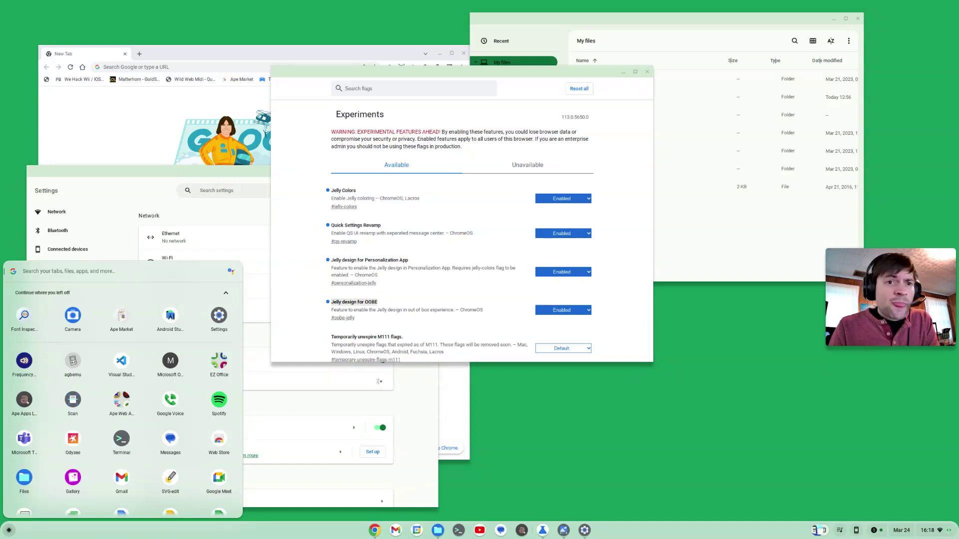
- Place the Files window over Settings with the Chrome window beside it, and open the screen recorder extension's controls
left_click_drag(591, 26, 477, 194)
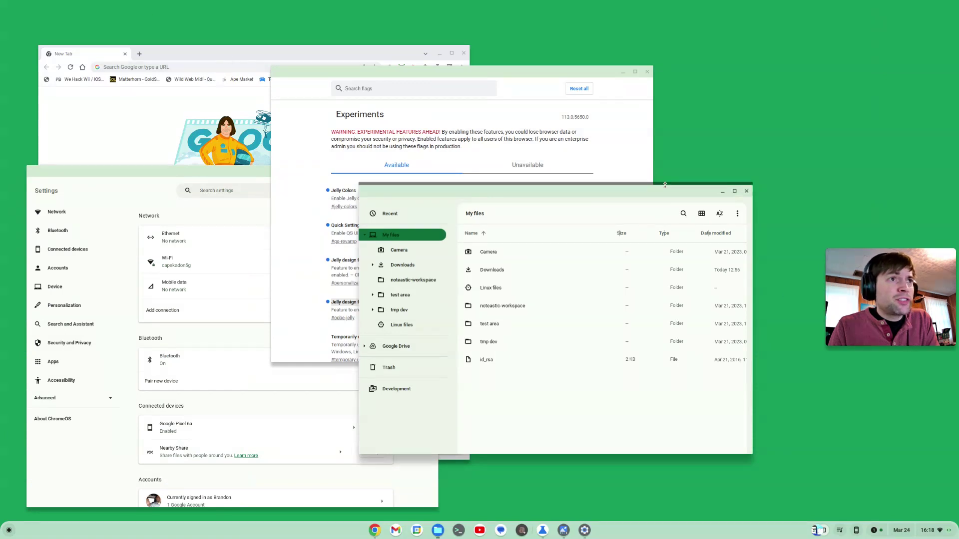
left_click_drag(667, 193, 324, 212)
left_click_drag(320, 62, 632, 39)
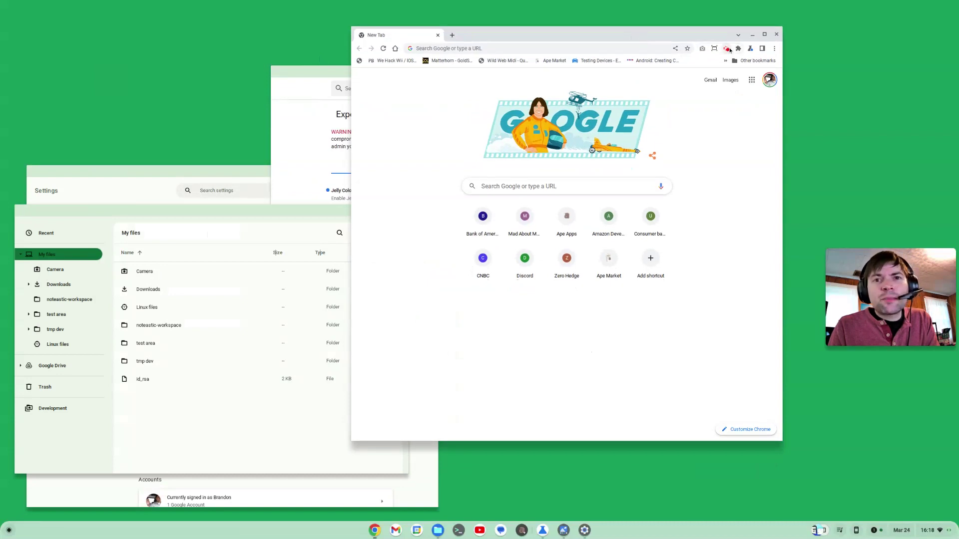
left_click(727, 49)
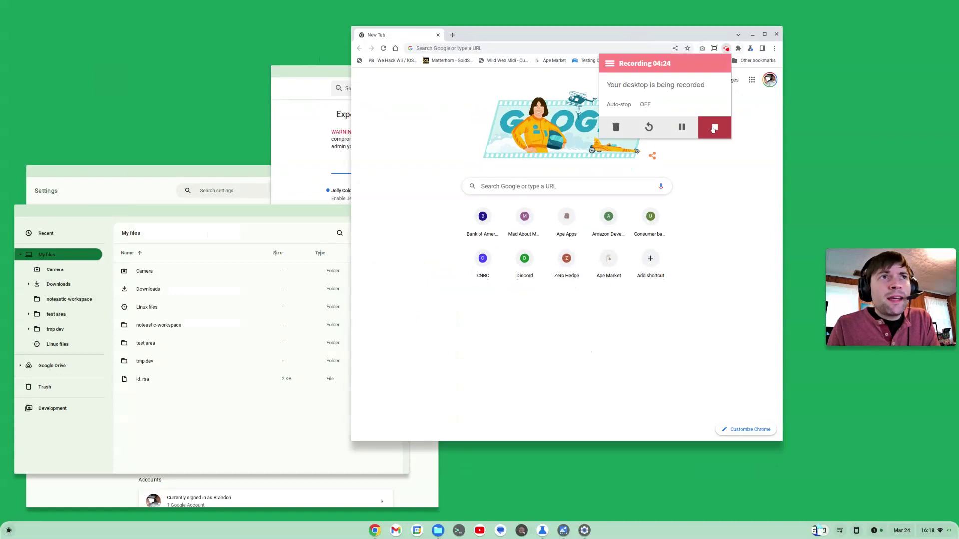